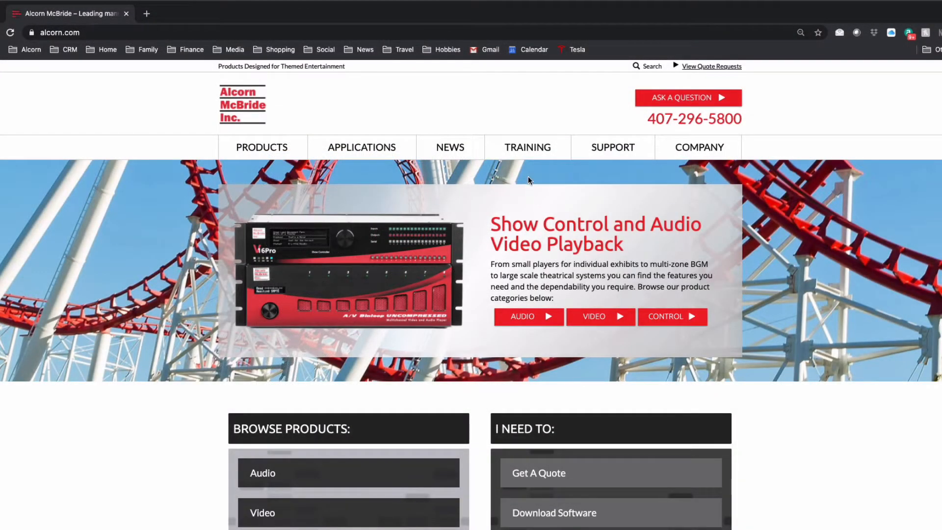
- Open the Intro to Show Control course from the Alcorn McBride website's online training courses
{"action": "left_click", "coordinate": [528, 149]}
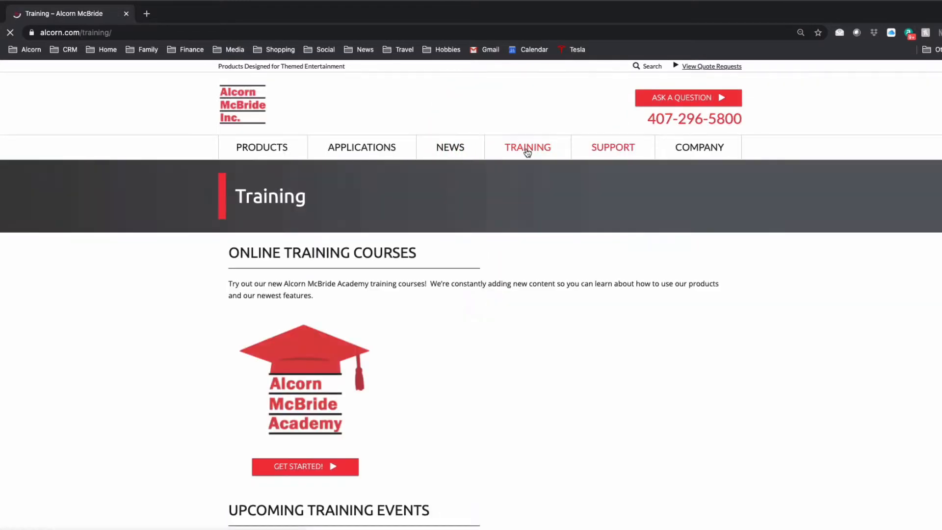
{"action": "left_click", "coordinate": [306, 465]}
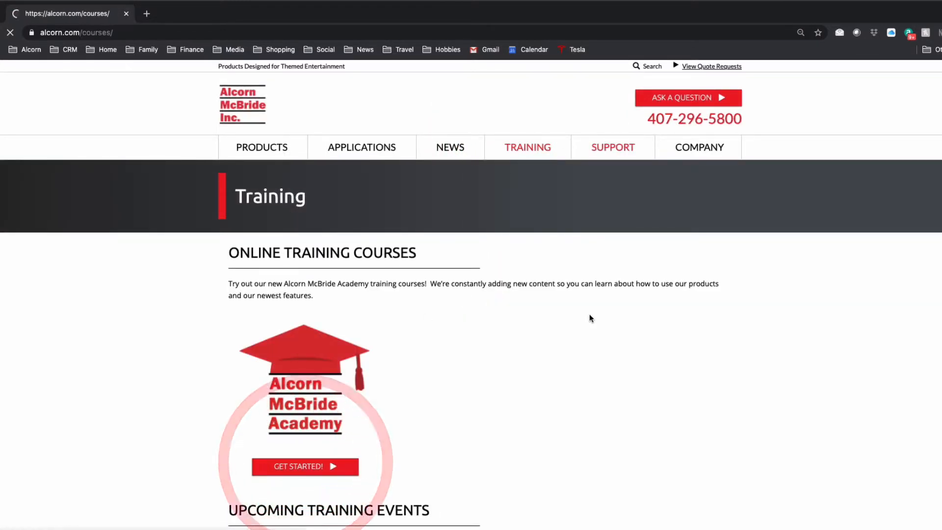
{"action": "scroll", "coordinate": [589, 314], "scroll_direction": "down", "scroll_amount": 5}
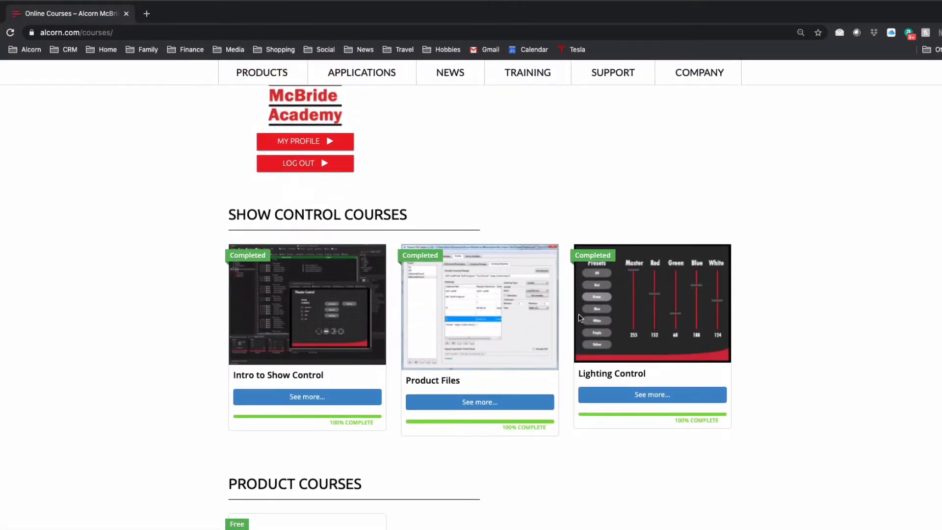
{"action": "left_click", "coordinate": [338, 397]}
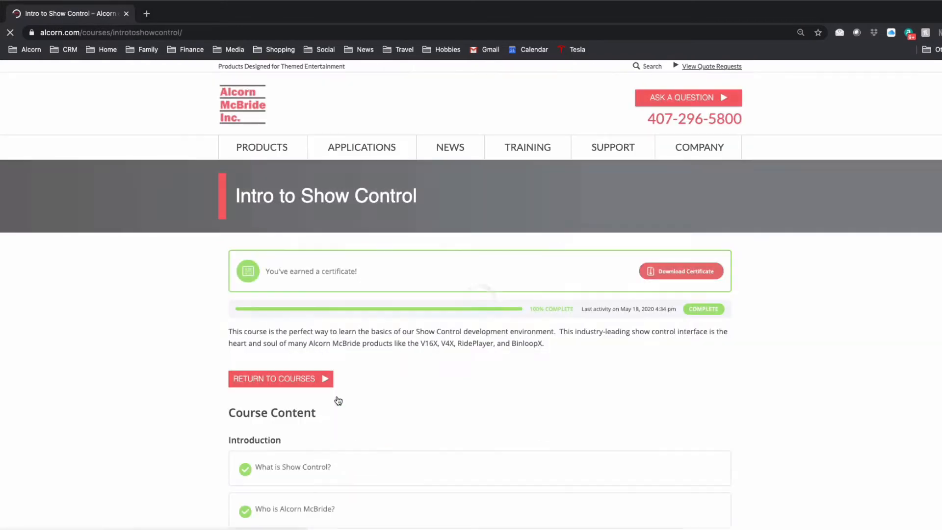
- Open the course's Sequences lesson and play its training video
{"action": "scroll", "coordinate": [483, 371], "scroll_direction": "down", "scroll_amount": 6}
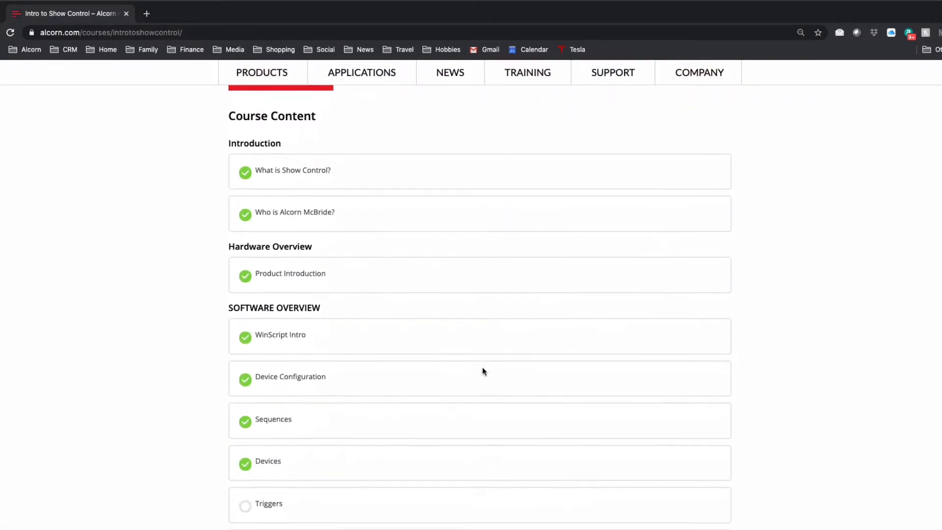
{"action": "scroll", "coordinate": [482, 370], "scroll_direction": "down", "scroll_amount": 3}
{"action": "left_click", "coordinate": [279, 289]}
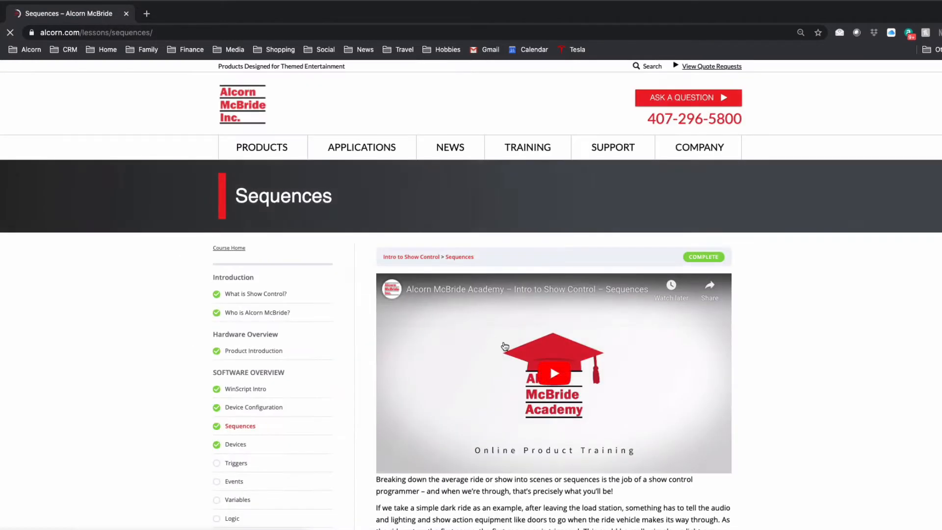
{"action": "scroll", "coordinate": [549, 157], "scroll_direction": "down", "scroll_amount": 4}
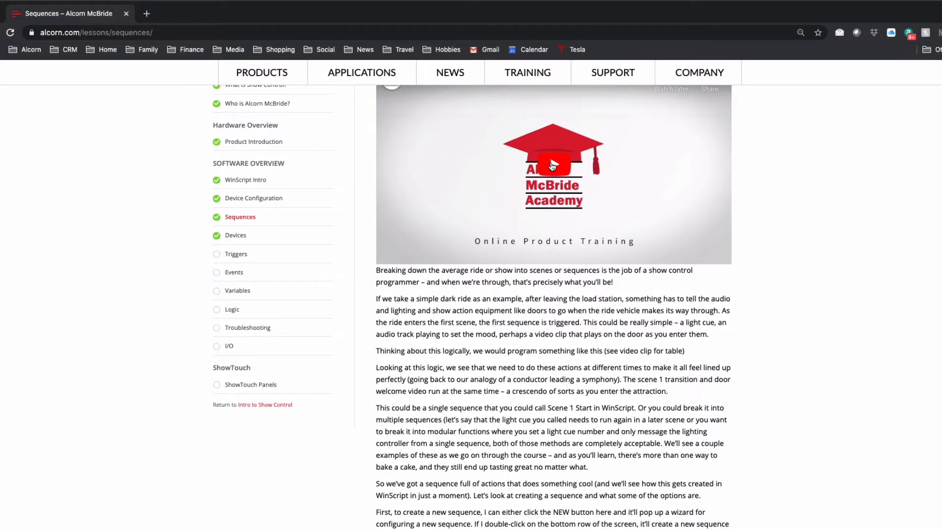
{"action": "left_click", "coordinate": [553, 166]}
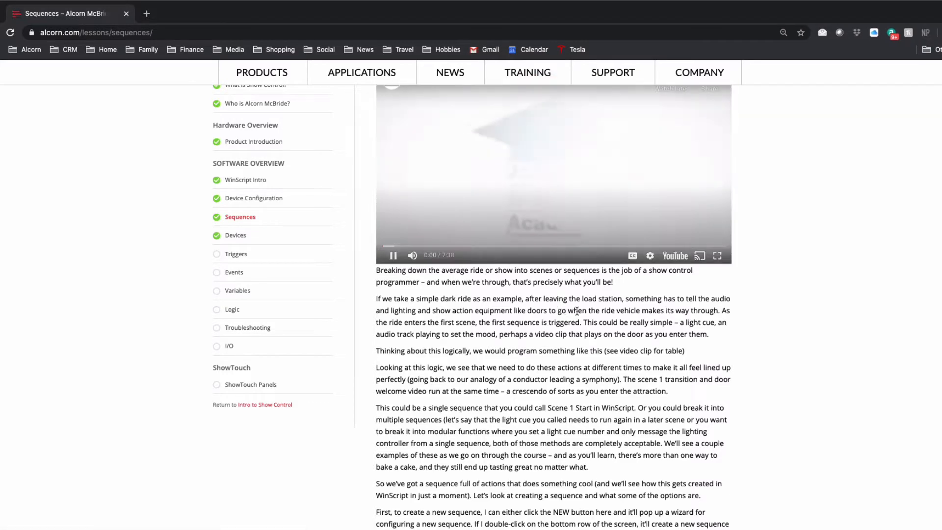
{"action": "scroll", "coordinate": [564, 309], "scroll_direction": "up", "scroll_amount": 1}
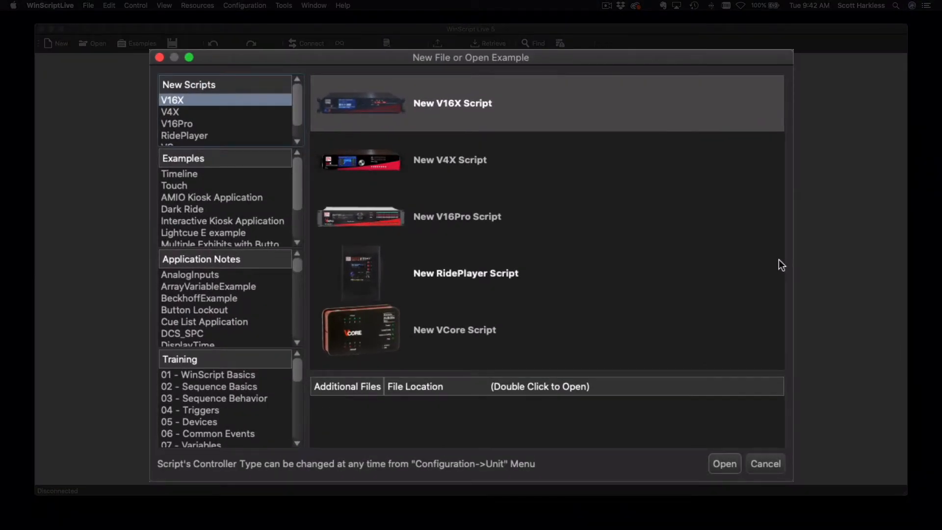
- In WinScript Live, create a new RidePlayer script and open its audio outputs
{"action": "left_click", "coordinate": [414, 273]}
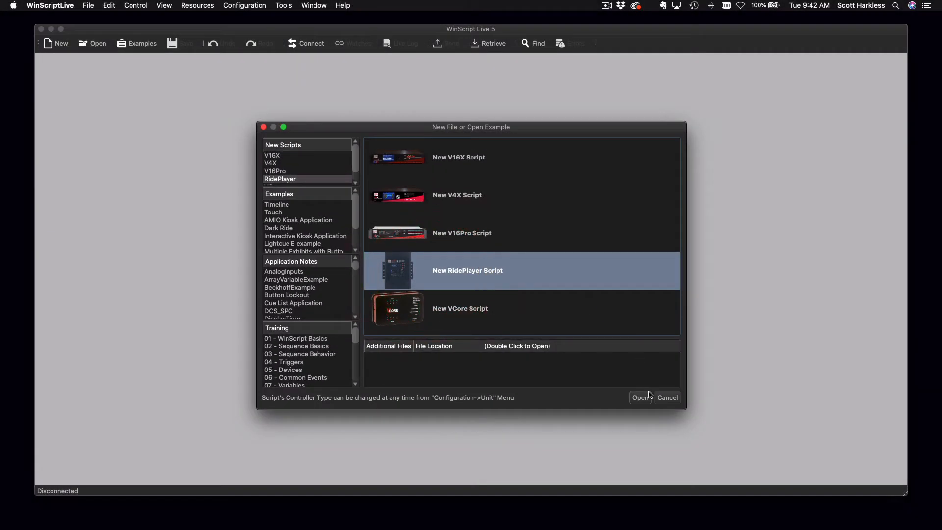
{"action": "left_click", "coordinate": [725, 464]}
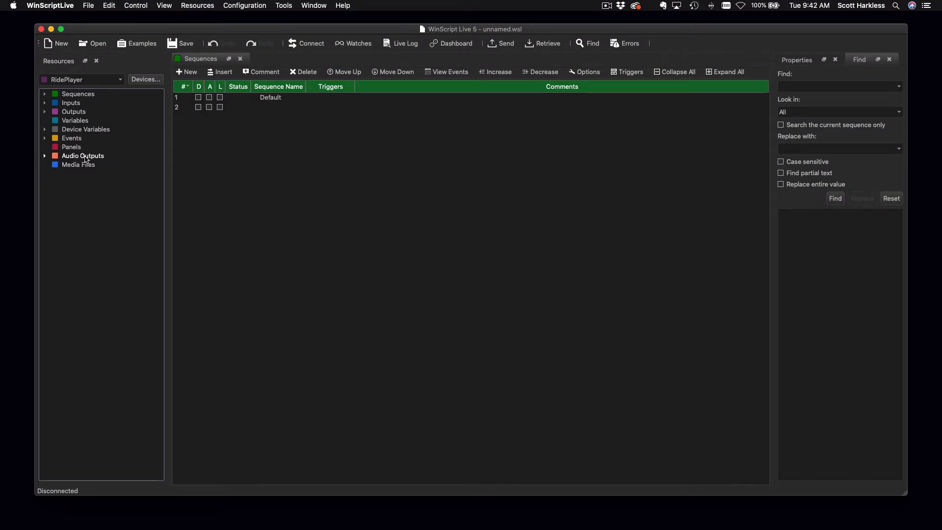
{"action": "double_click", "coordinate": [83, 156]}
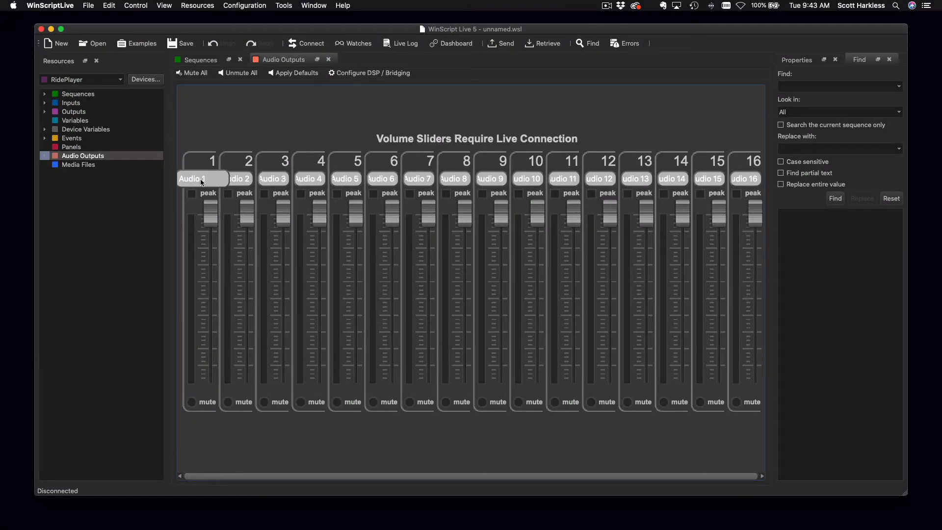
- Rename audio output 1 as Front Left
{"action": "left_click", "coordinate": [202, 180]}
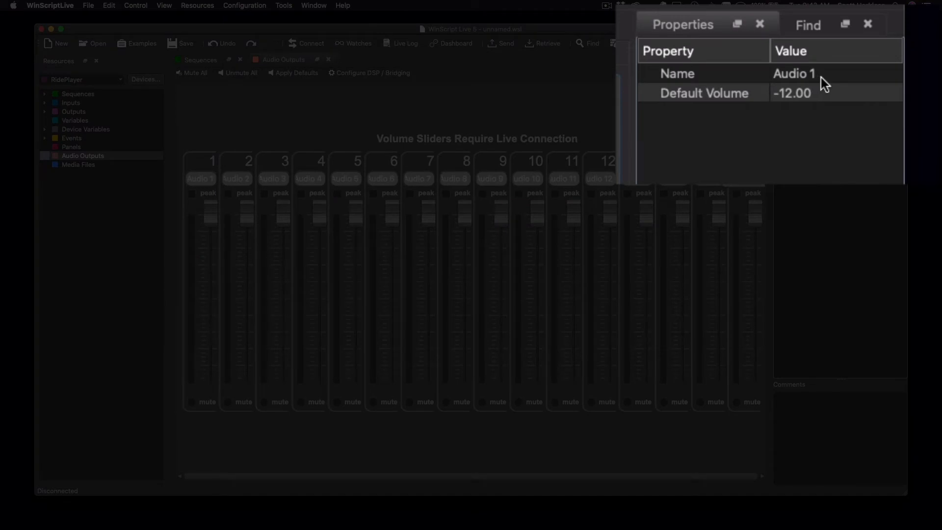
{"action": "left_click", "coordinate": [820, 77]}
{"action": "left_click_drag", "start_coordinate": [835, 77], "coordinate": [682, 51]}
{"action": "type", "text": "Fron"}
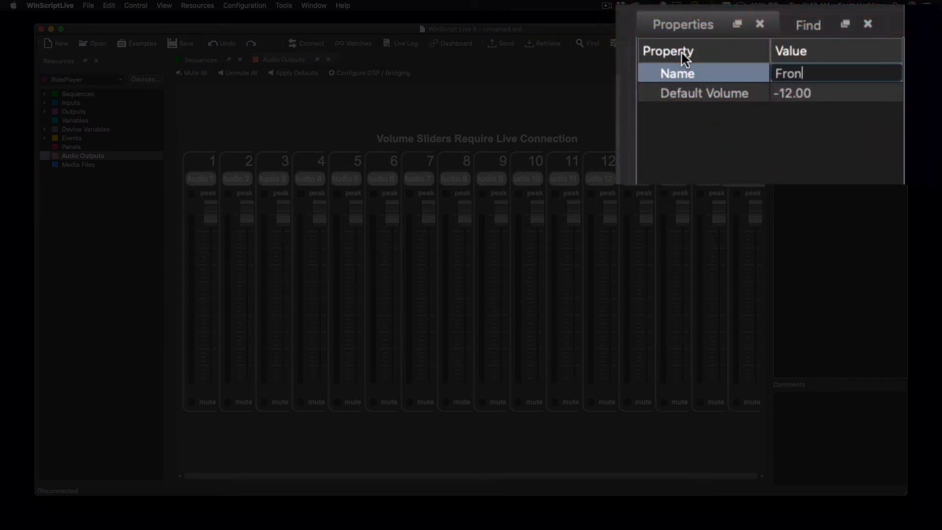
{"action": "type", "text": "t Left"}
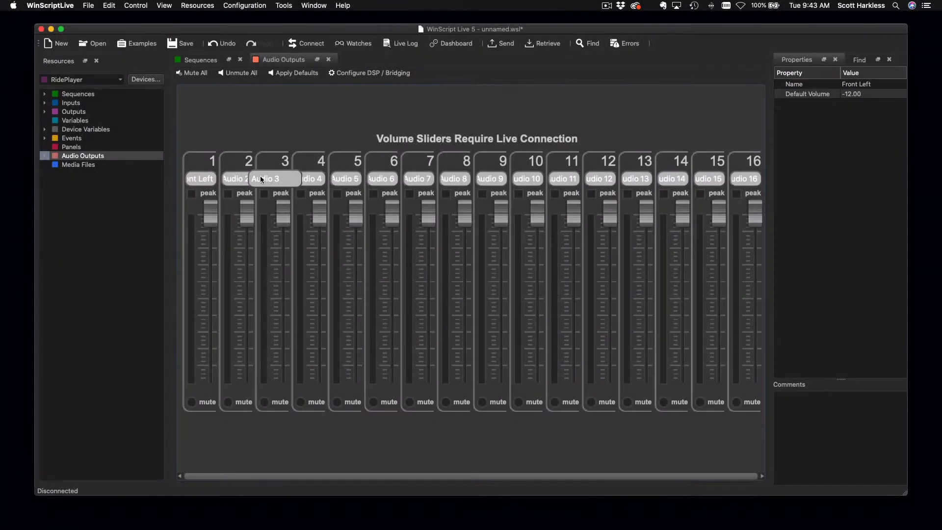
- Rename audio output 2 as Front Right
{"action": "left_click", "coordinate": [245, 179]}
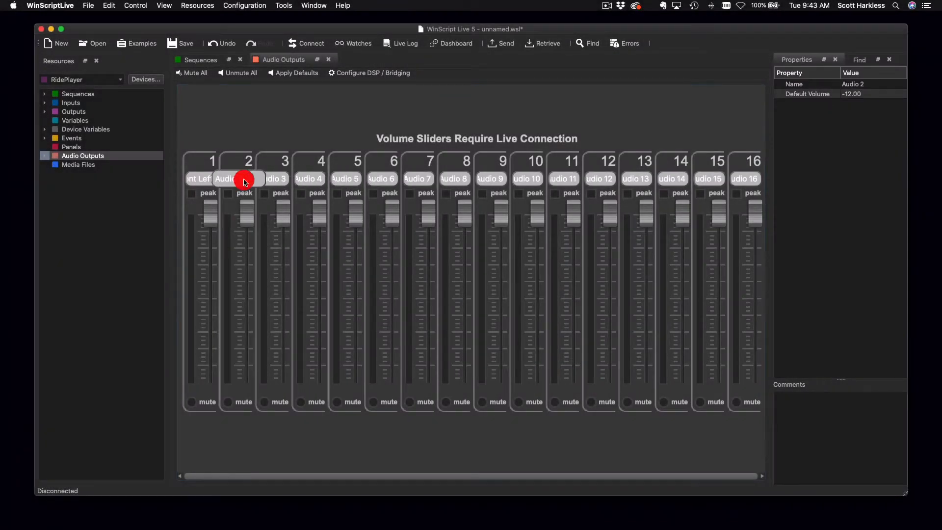
{"action": "double_click", "coordinate": [885, 84]}
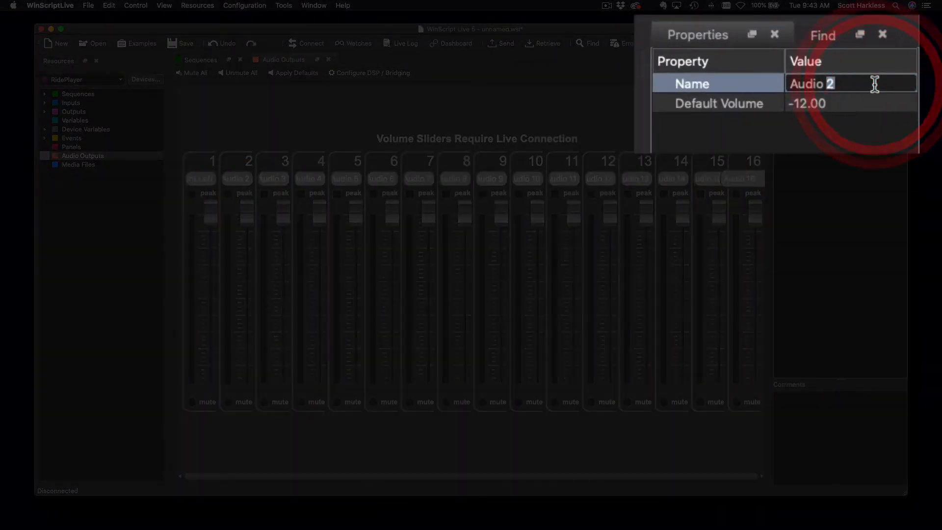
{"action": "key", "text": "BackSpace"}
{"action": "key", "text": "BackSpace"}
{"action": "key", "text": "BackSpace"}
{"action": "key", "text": "BackSpace"}
{"action": "key", "text": "BackSpace"}
{"action": "key", "text": "BackSpace"}
{"action": "key", "text": "BackSpace"}
{"action": "type", "text": "F"}
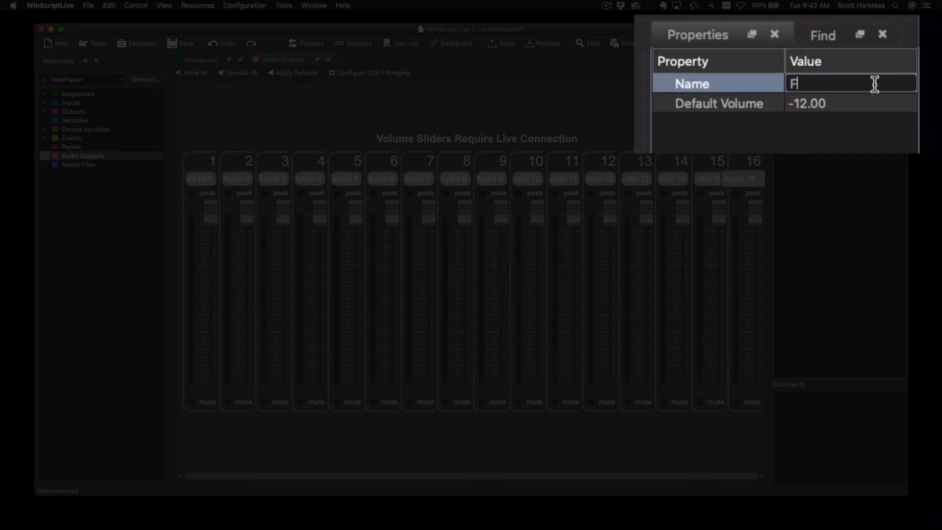
{"action": "type", "text": "ront Right"}
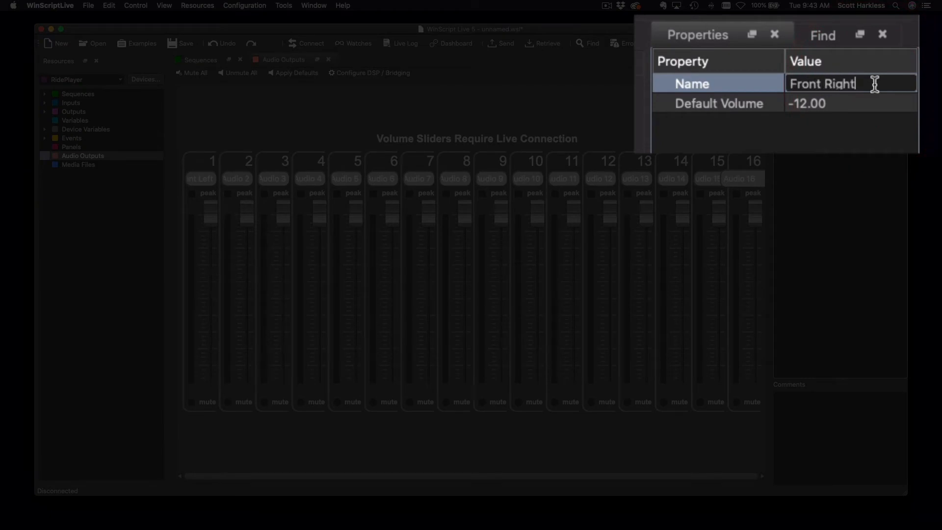
{"action": "key", "text": "Return"}
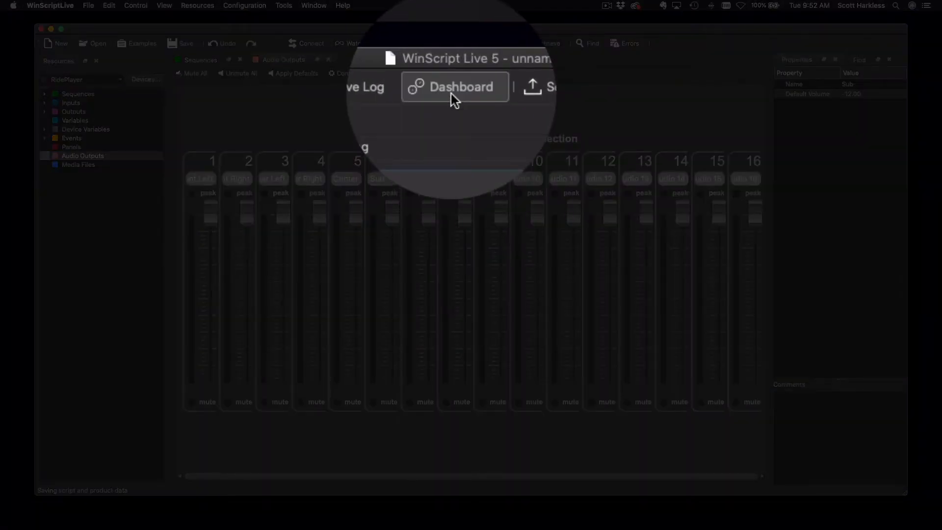
- Display the RidePlayer audio dashboard and open the DSP settings of the Sub channel
{"action": "left_click", "coordinate": [451, 47]}
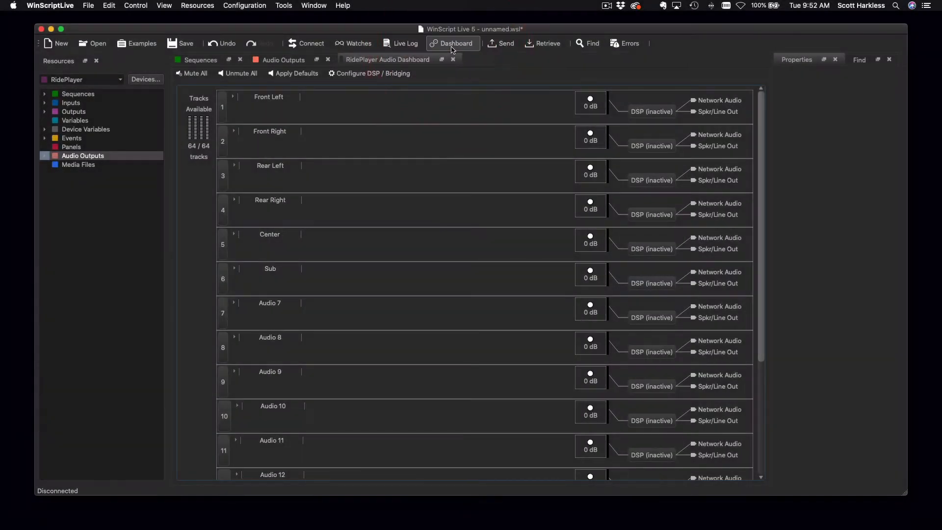
{"action": "scroll", "coordinate": [432, 126], "scroll_direction": "down", "scroll_amount": 5}
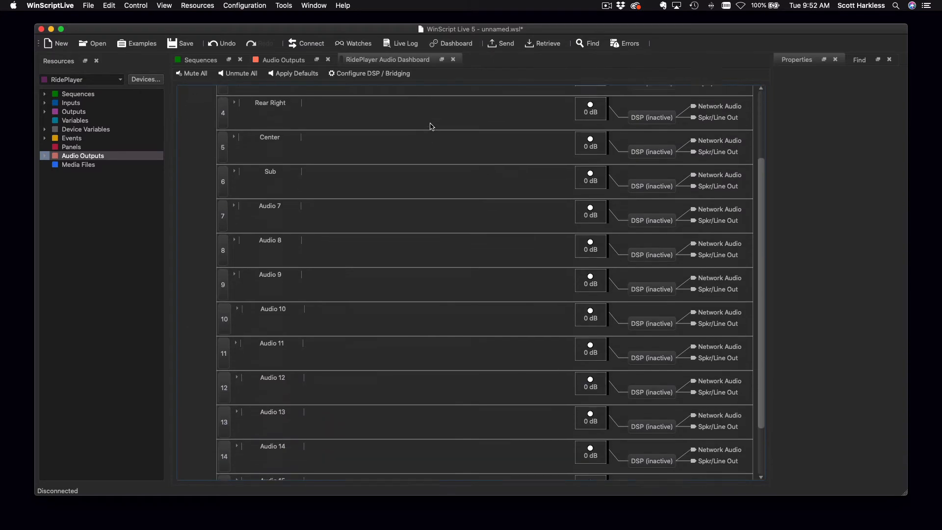
{"action": "scroll", "coordinate": [432, 127], "scroll_direction": "up", "scroll_amount": 5}
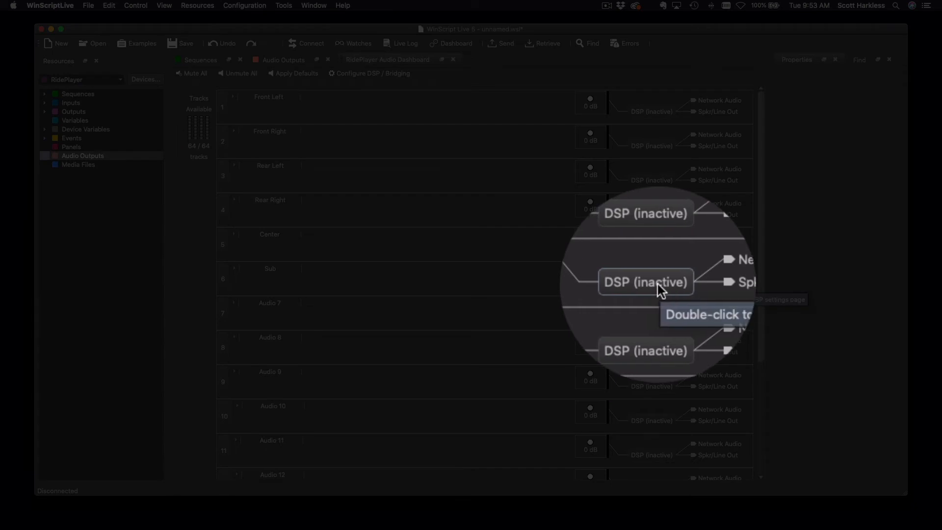
{"action": "double_click", "coordinate": [658, 284]}
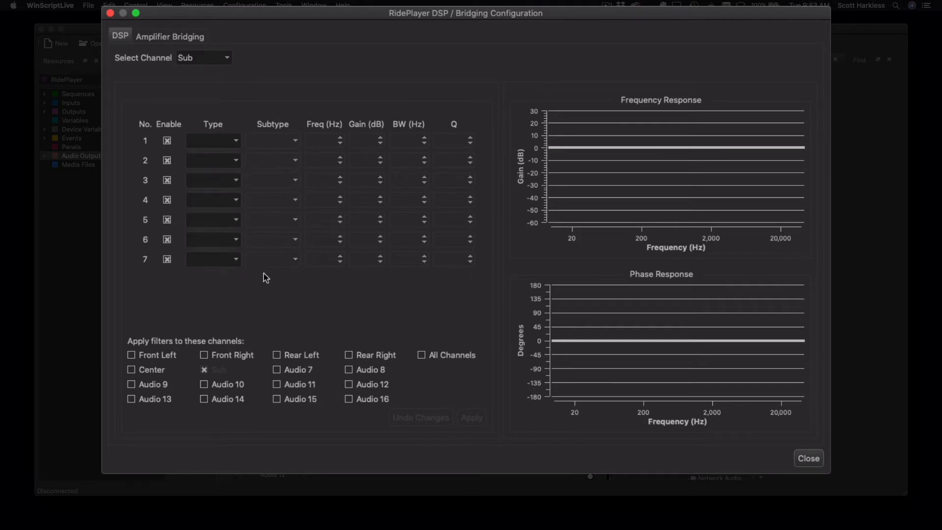
- Set the Sub channel's first filter to Low Pass with a frequency of 120 Hz
{"action": "left_click", "coordinate": [237, 143]}
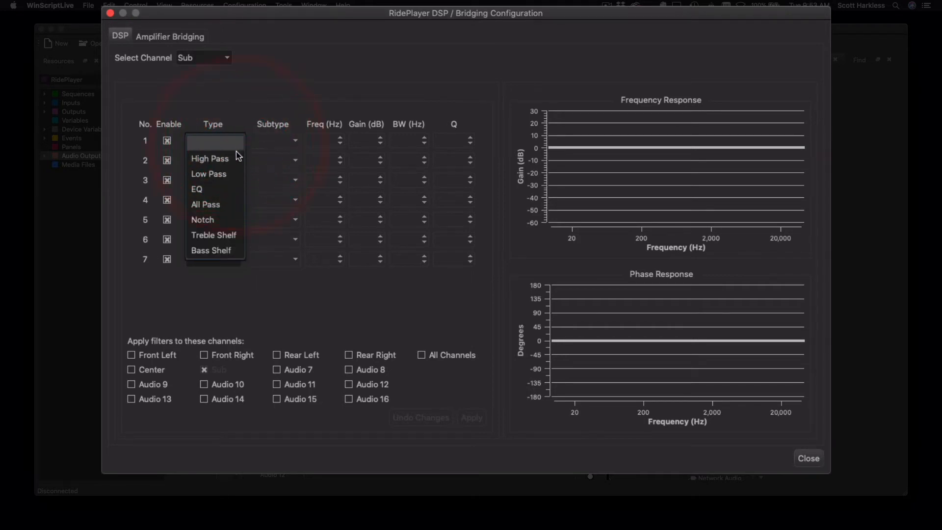
{"action": "left_click", "coordinate": [229, 178]}
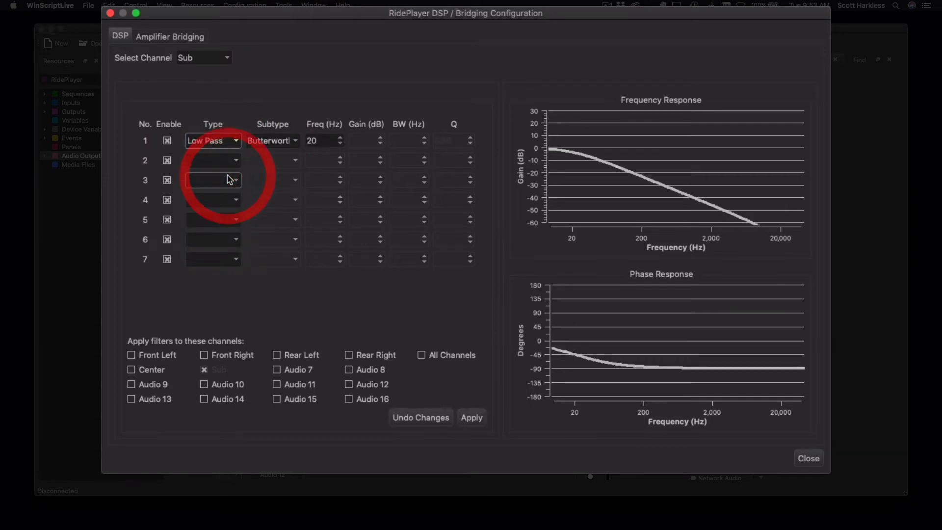
{"action": "double_click", "coordinate": [317, 142]}
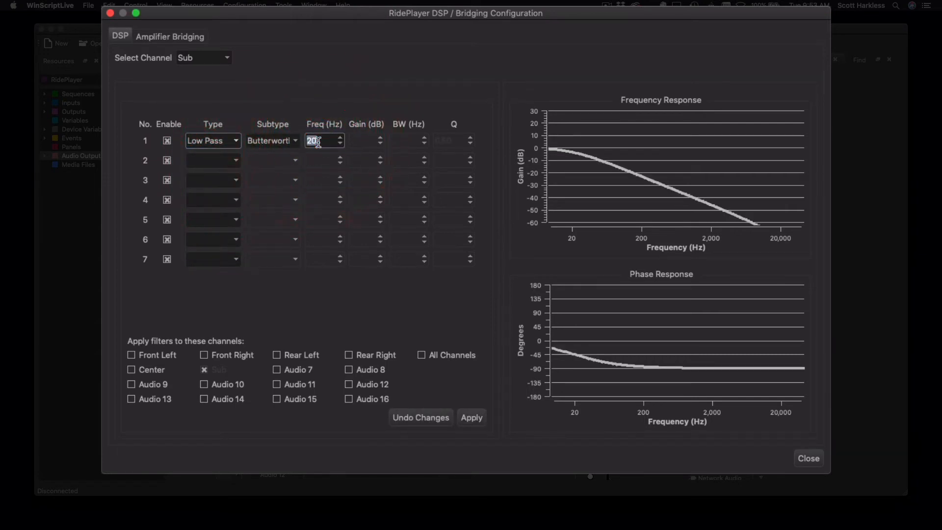
{"action": "type", "text": "120"}
{"action": "key", "text": "Return"}
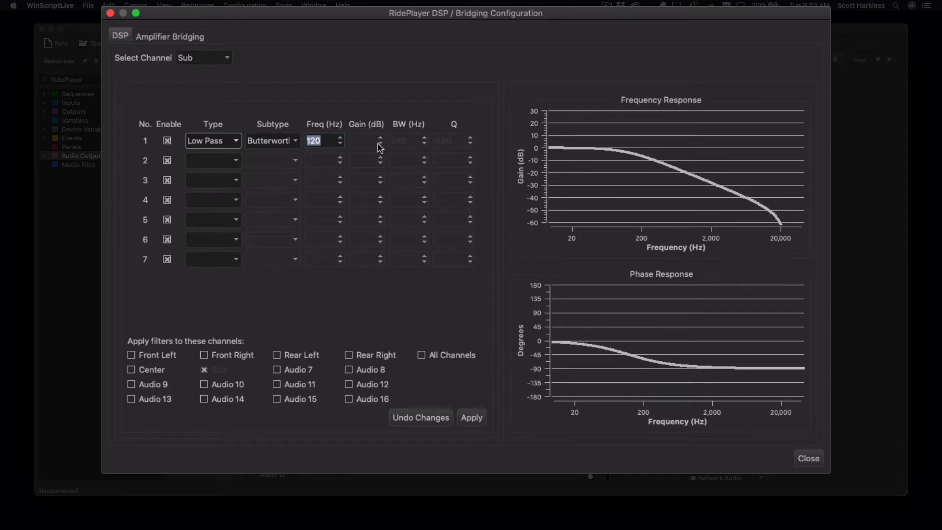
{"action": "left_click", "coordinate": [249, 118]}
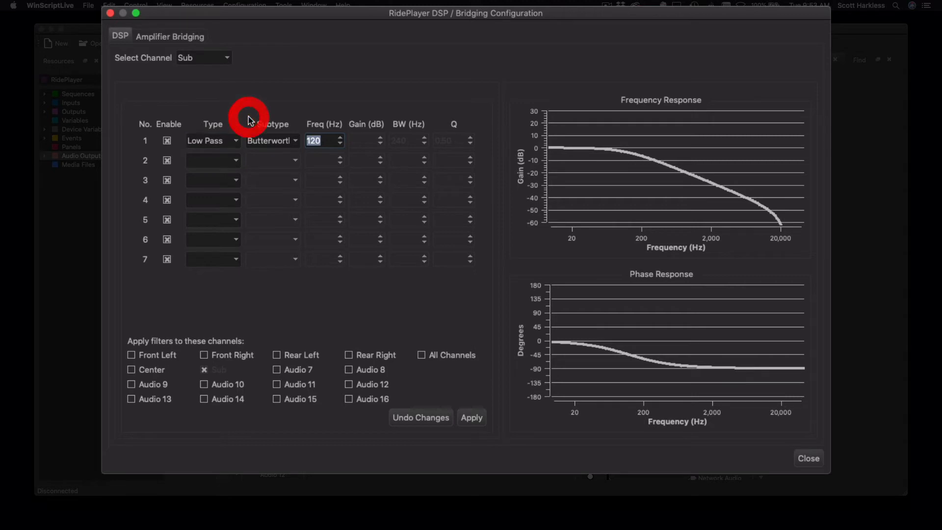
{"action": "left_click", "coordinate": [238, 161]}
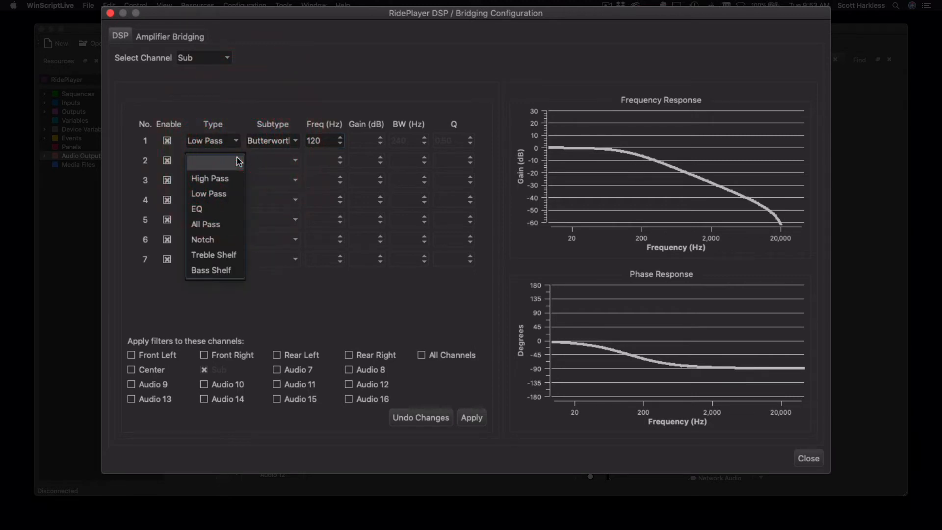
{"action": "left_click", "coordinate": [275, 115]}
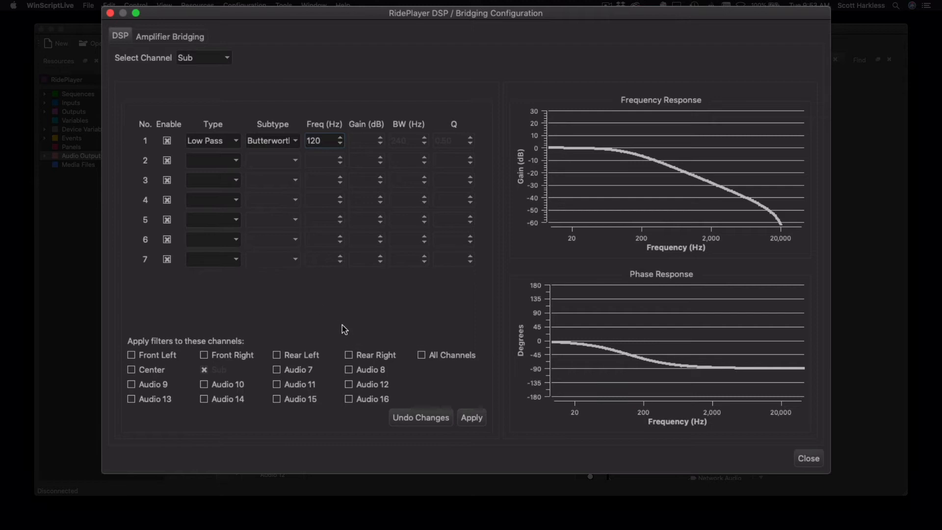
- Apply the Sub channel's filter settings and close the DSP configuration
{"action": "left_click", "coordinate": [472, 418]}
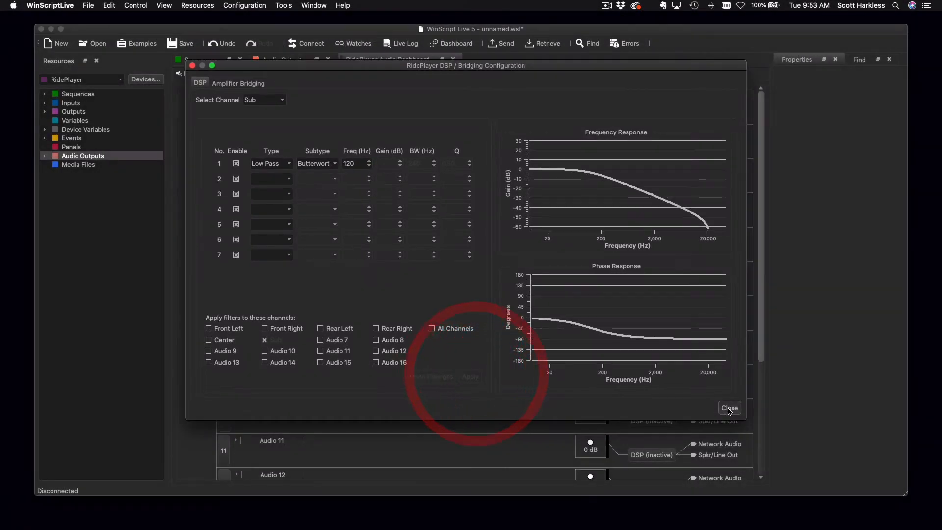
{"action": "left_click", "coordinate": [730, 408]}
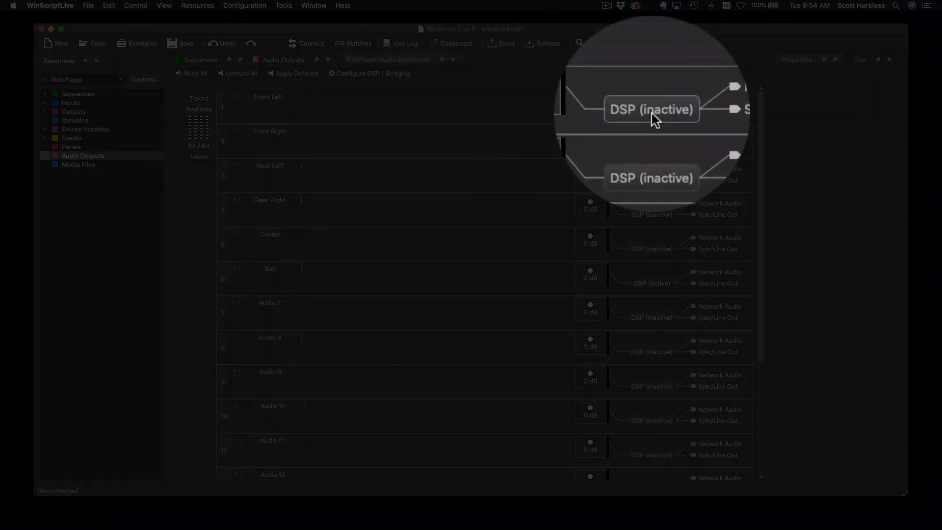
- Apply a High Pass filter at 80 Hz as the first DSP filter of both the Front Left and Front Right channels
{"action": "left_click", "coordinate": [657, 113]}
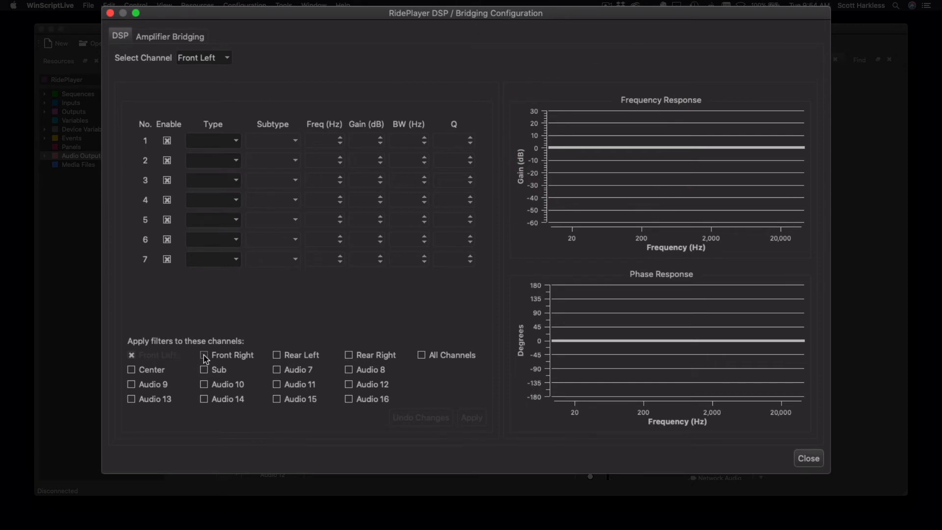
{"action": "left_click", "coordinate": [204, 354]}
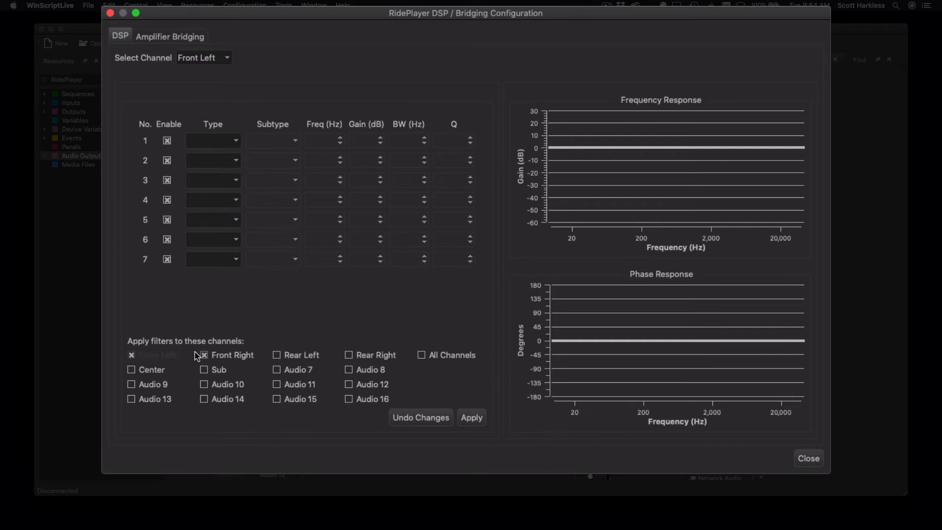
{"action": "left_click", "coordinate": [237, 141]}
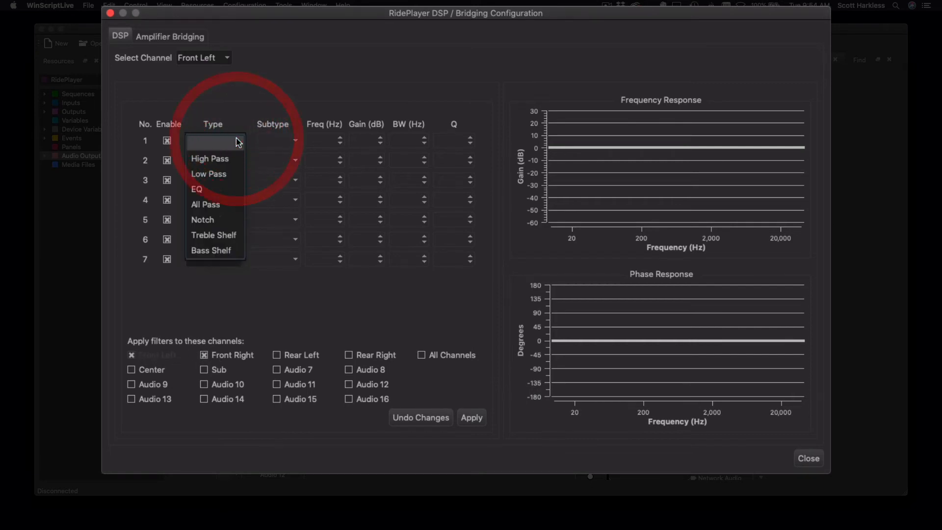
{"action": "left_click", "coordinate": [217, 159]}
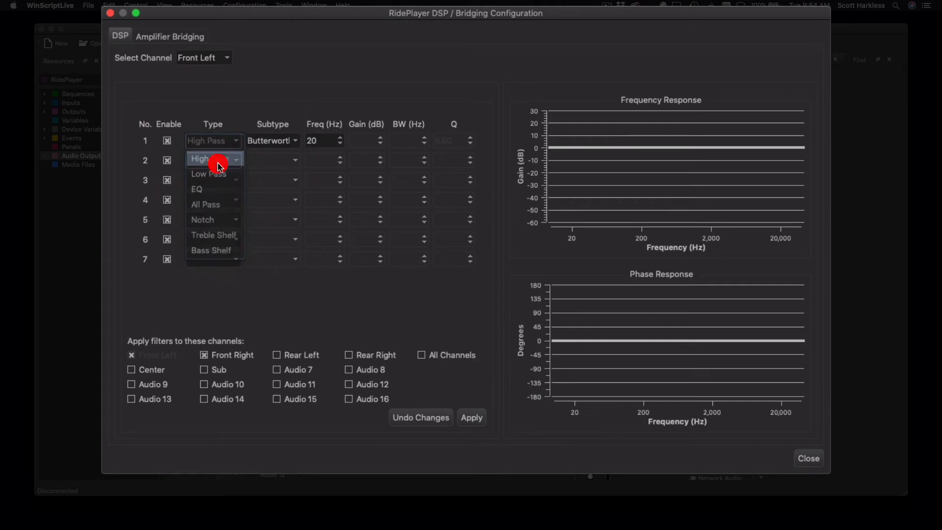
{"action": "double_click", "coordinate": [319, 140]}
{"action": "type", "text": "80"}
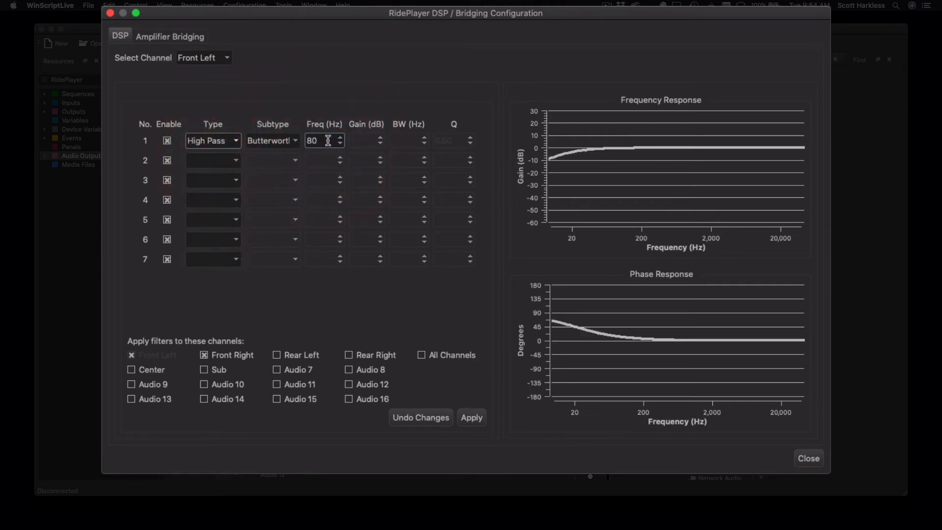
{"action": "key", "text": "Return"}
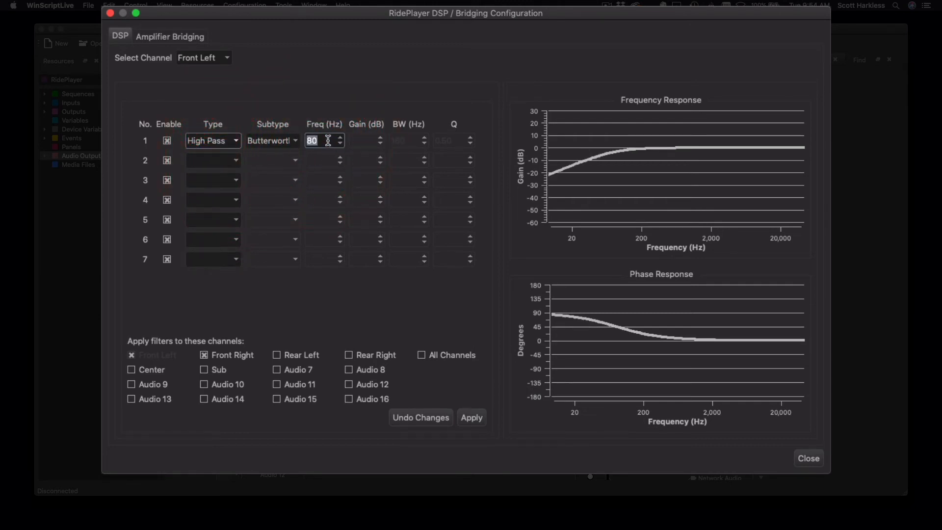
{"action": "left_click", "coordinate": [470, 418]}
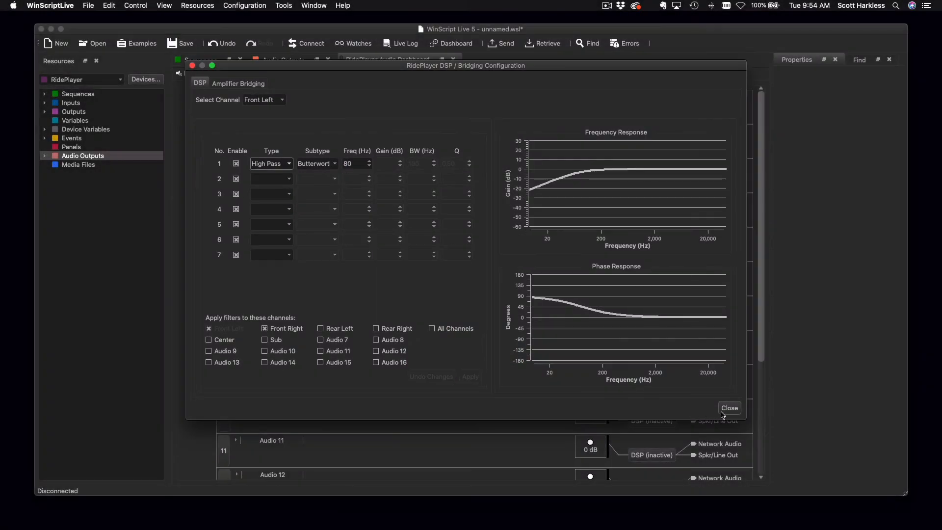
{"action": "left_click", "coordinate": [729, 408]}
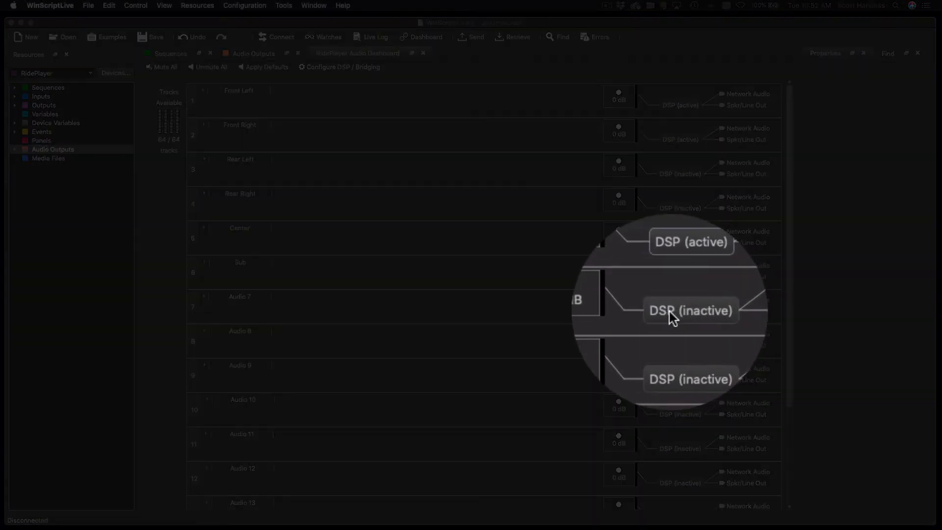
- Enable amplifier bridging for the Audio 7 / Audio 8 pair and close the configuration
{"action": "left_click", "coordinate": [671, 311]}
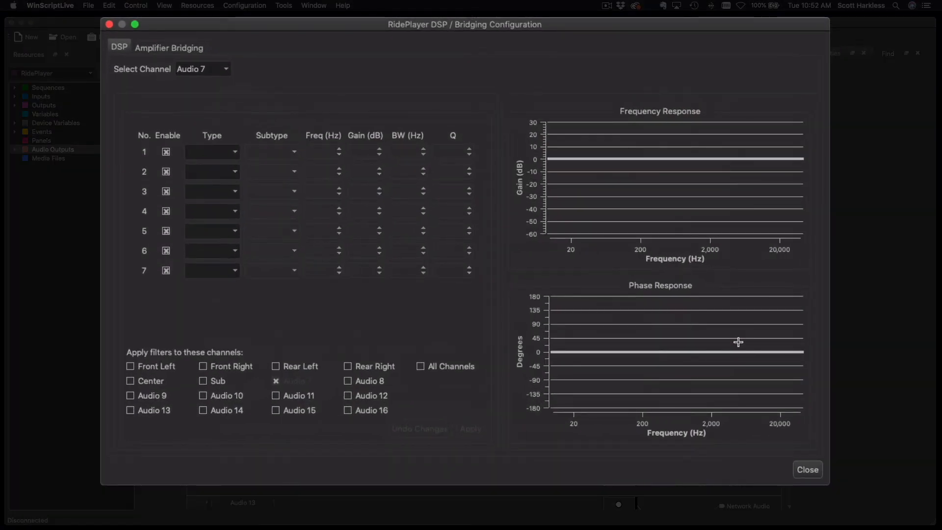
{"action": "left_click", "coordinate": [167, 50]}
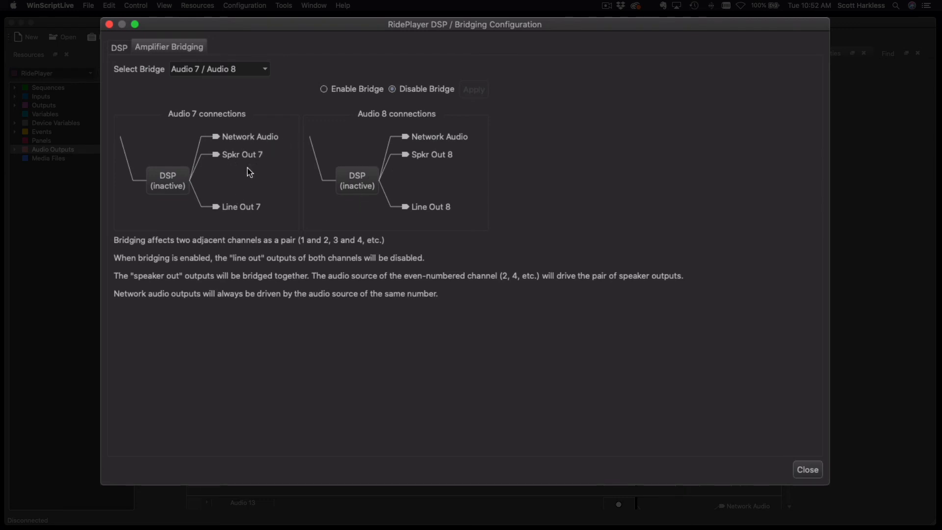
{"action": "left_click", "coordinate": [325, 90]}
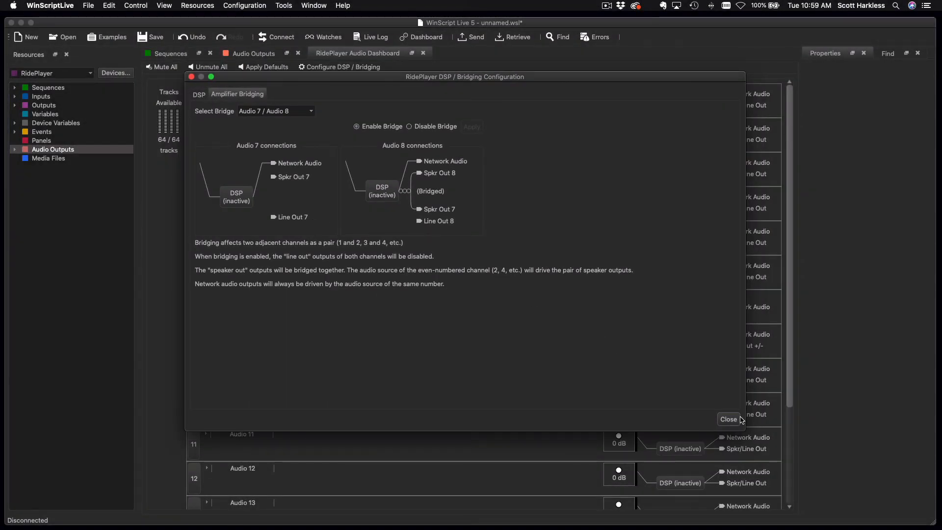
{"action": "left_click", "coordinate": [730, 419]}
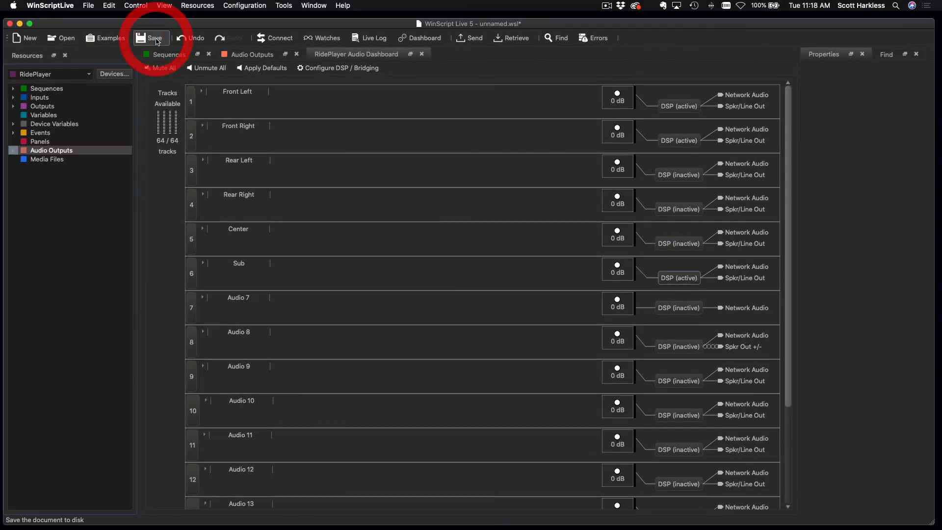
- Save the script to the Desktop as RidePlayer Course.wsl
{"action": "left_click", "coordinate": [155, 39]}
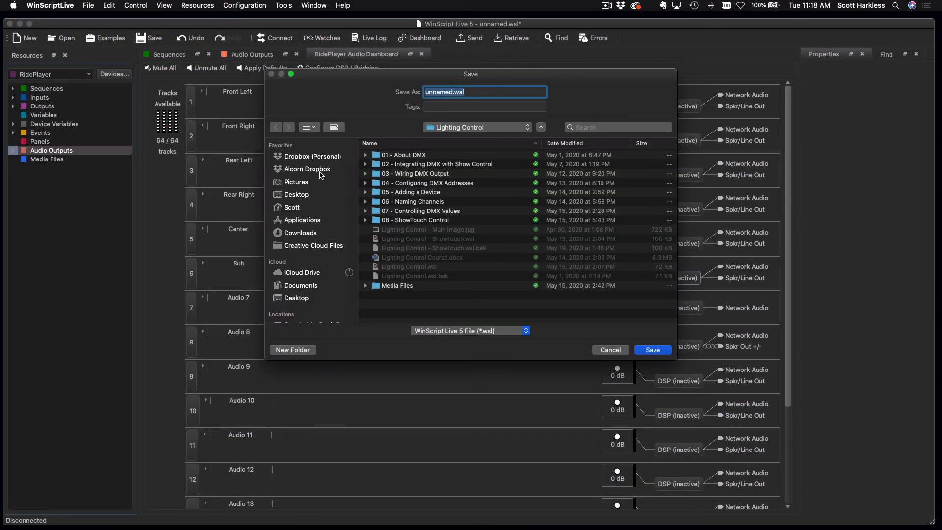
{"action": "left_click", "coordinate": [296, 194]}
{"action": "left_click", "coordinate": [440, 94]}
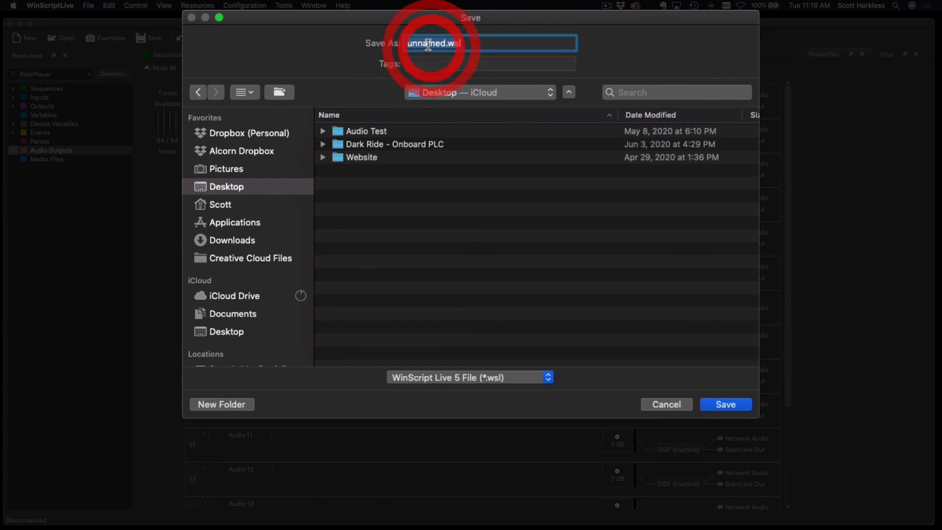
{"action": "type", "text": "RideP"}
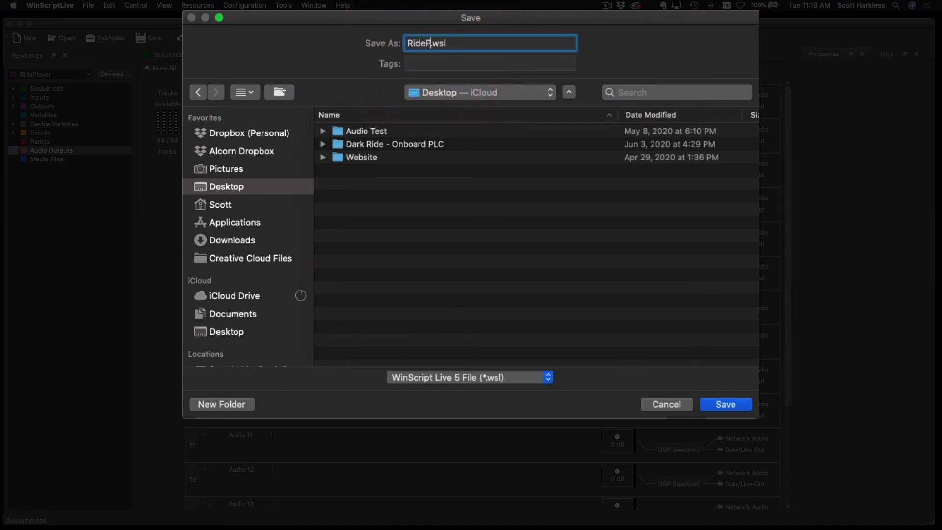
{"action": "type", "text": "layer Course"}
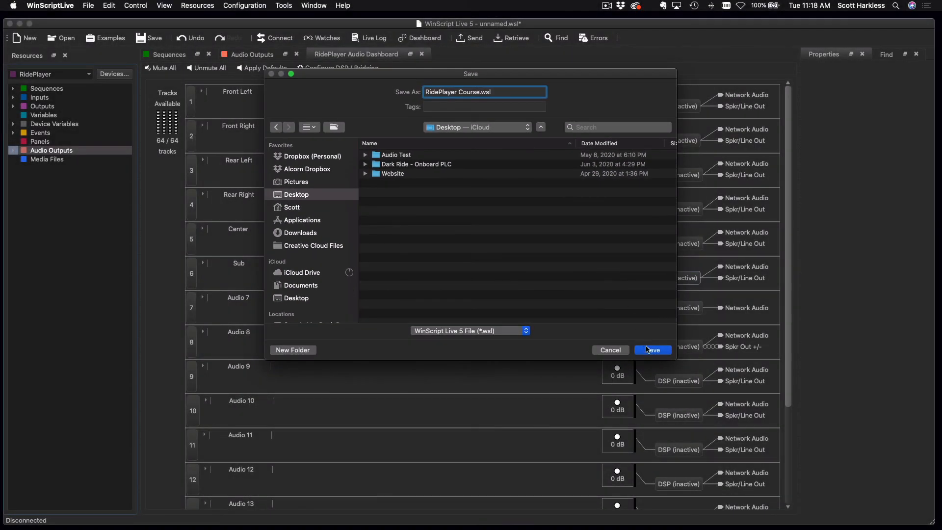
{"action": "left_click", "coordinate": [647, 349]}
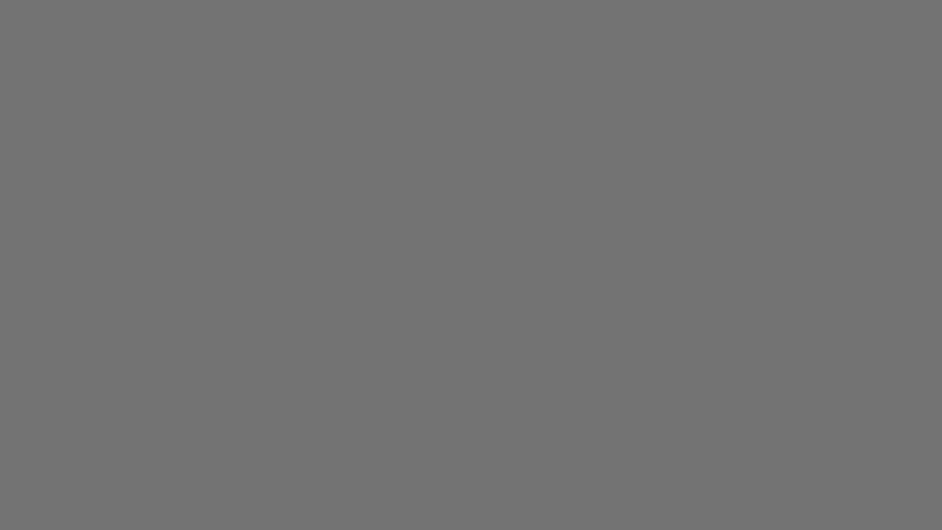